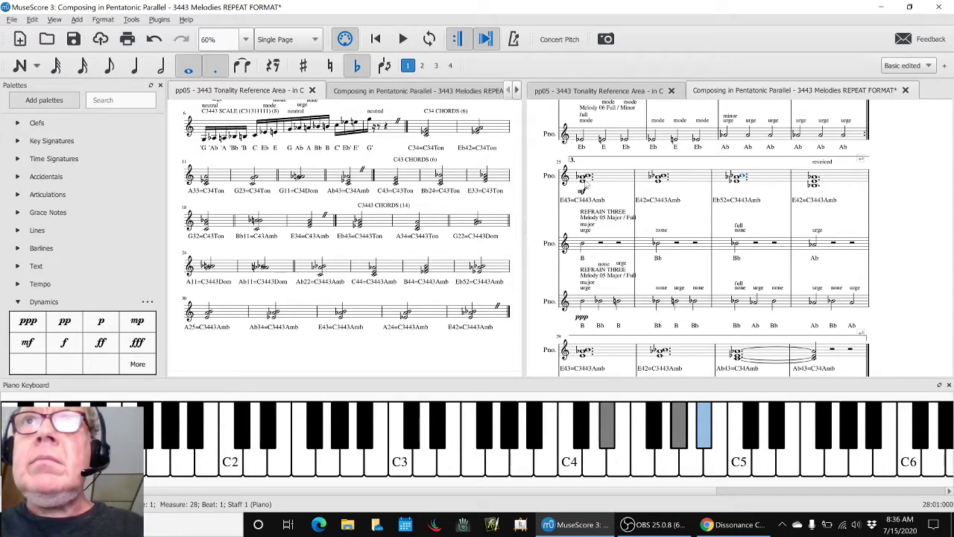
# Step: Play back the refrain starting from measure 25's opening chord
pyautogui.click(605, 183)
pyautogui.press('space')
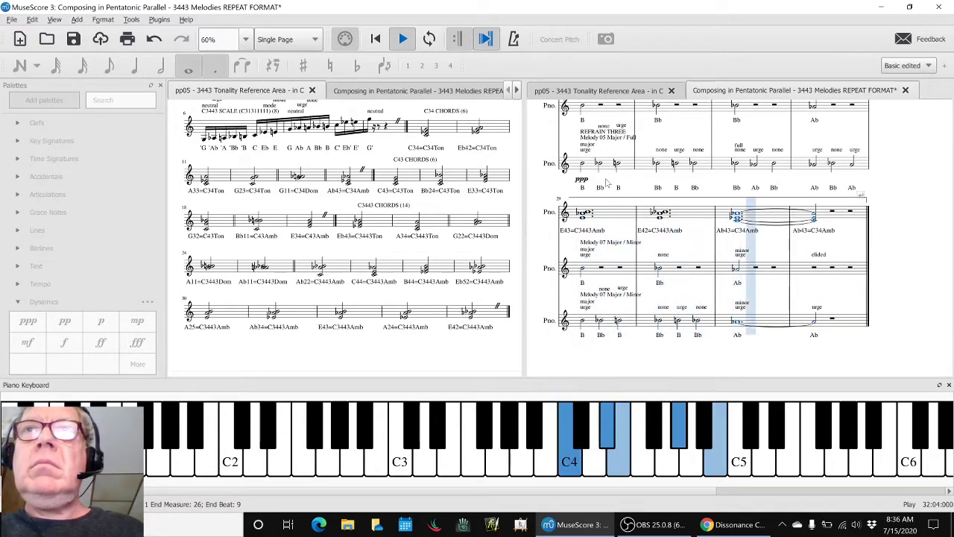
pyautogui.press('space')
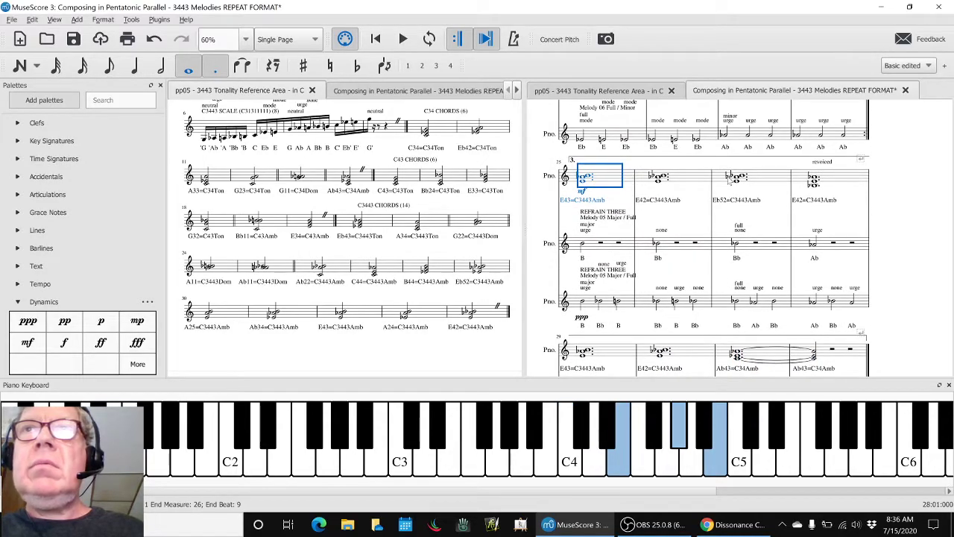
# Step: Copy the measure 27 Eb52 chord into measure 28
pyautogui.click(767, 179)
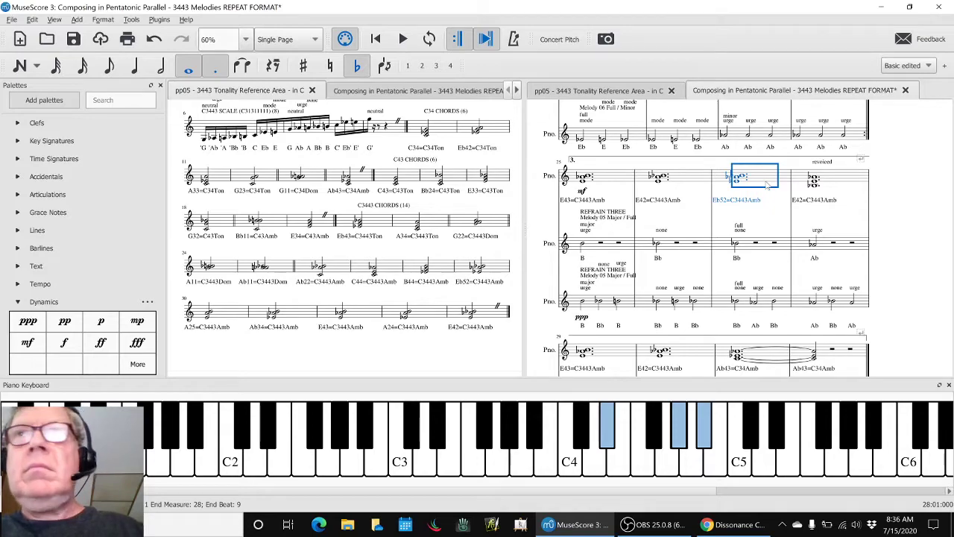
pyautogui.click(834, 182)
pyautogui.hotkey('ctrl', 'v')
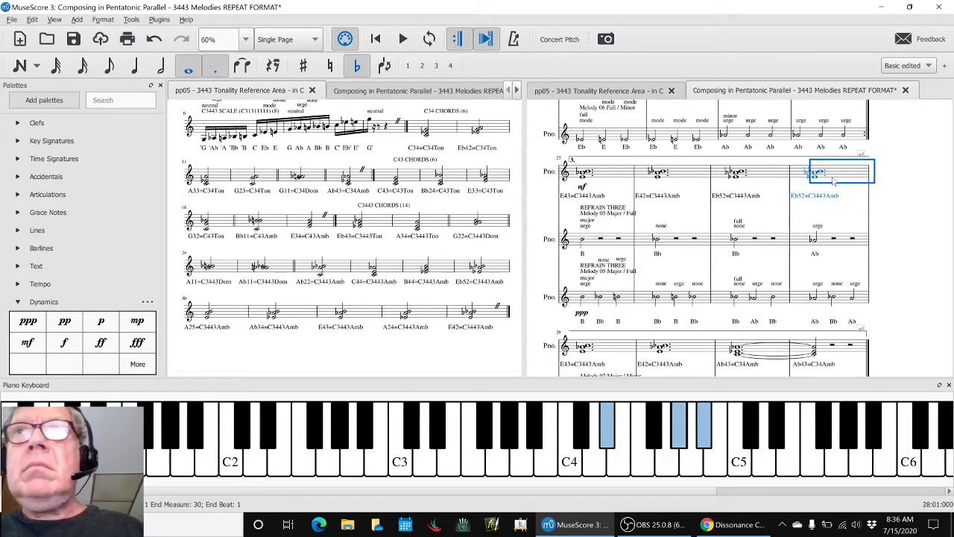
pyautogui.press('Escape')
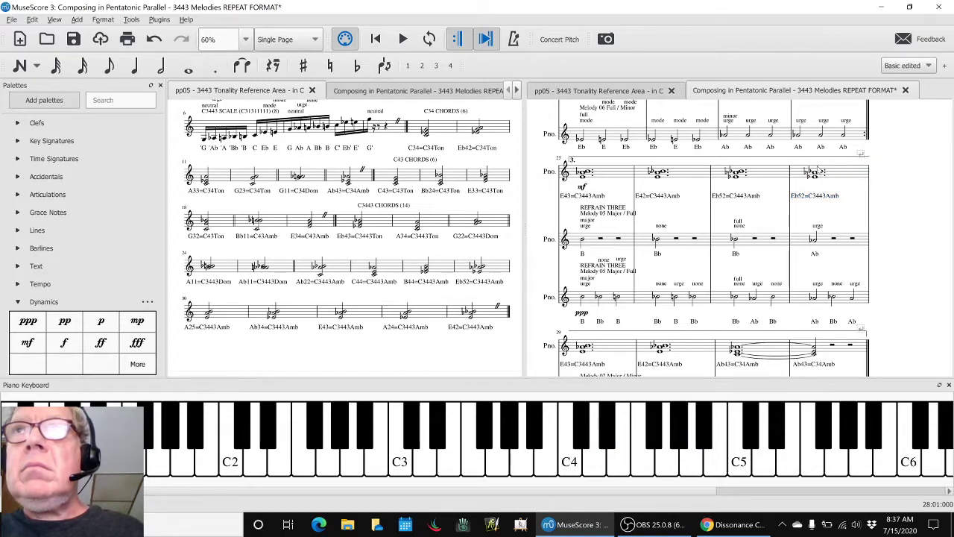
# Step: Drop one note of the measure 28 chord down an octave and listen to the new voicing
pyautogui.click(825, 174)
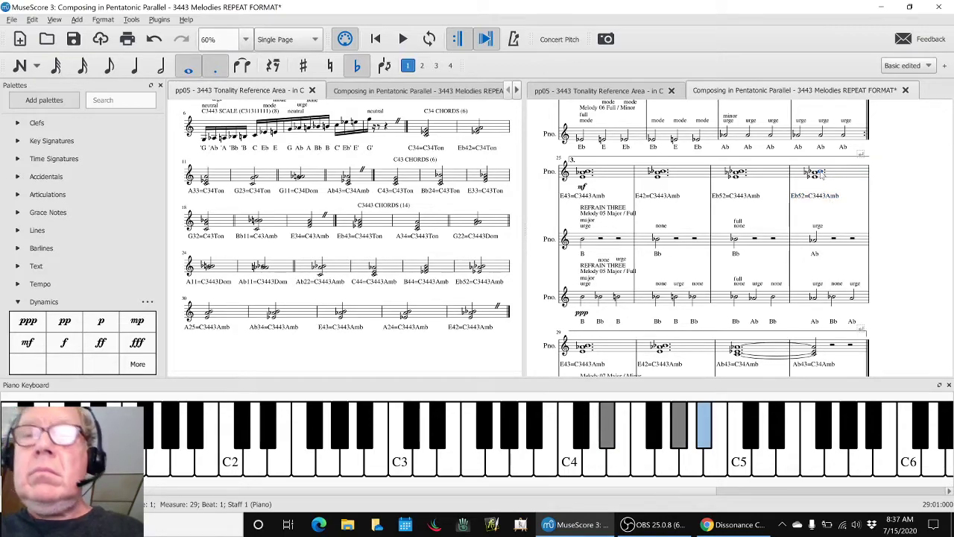
pyautogui.hotkey('ctrl', 'Down')
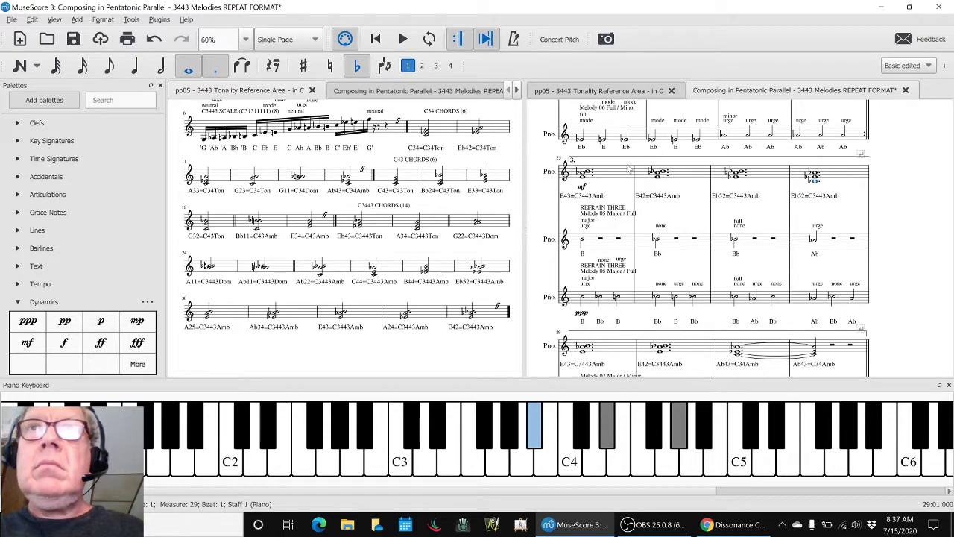
pyautogui.press('space')
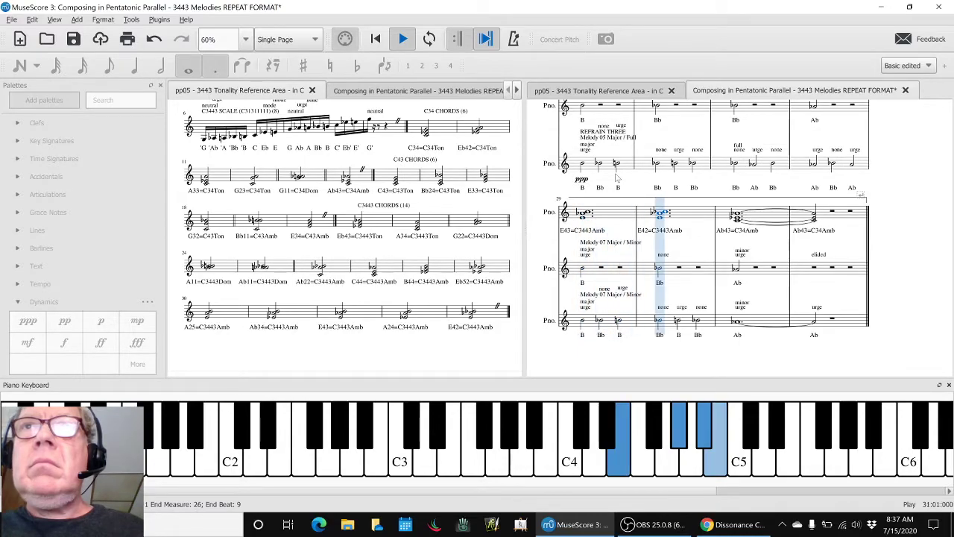
pyautogui.press('space')
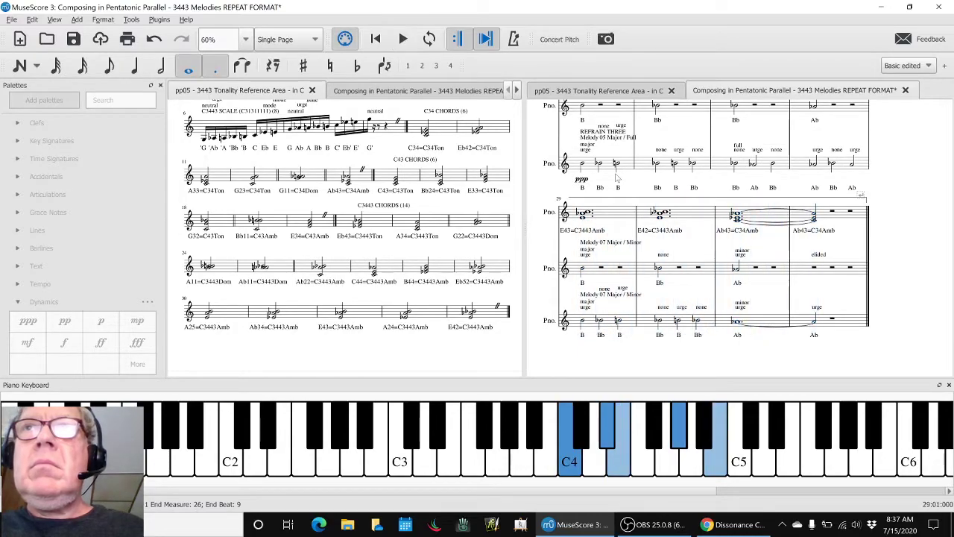
# Step: Label the revoiced measure 28 chord with staff text 'repeated', then play from measure 26
pyautogui.scroll(1, 632, 182)
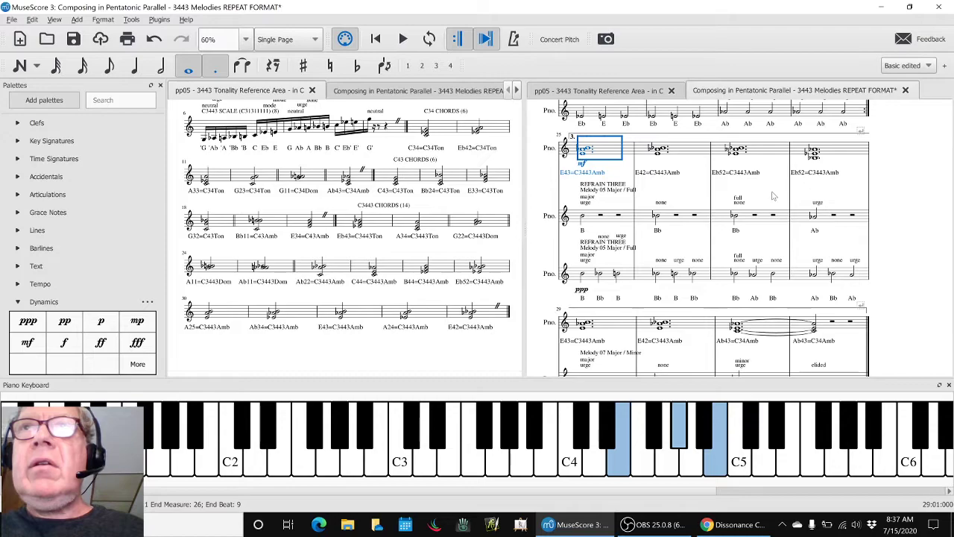
pyautogui.press('Escape')
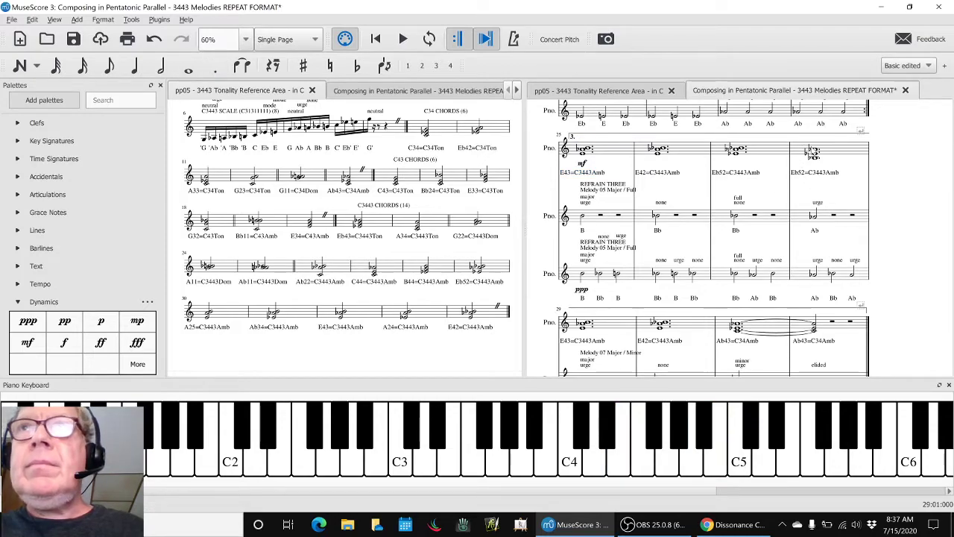
pyautogui.click(814, 154)
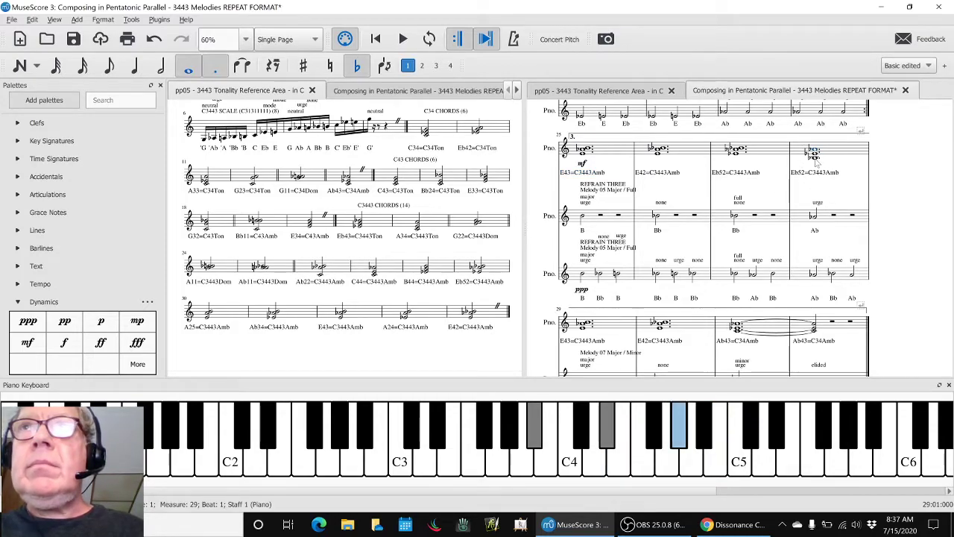
pyautogui.hotkey('ctrl', 't')
pyautogui.write('repe')
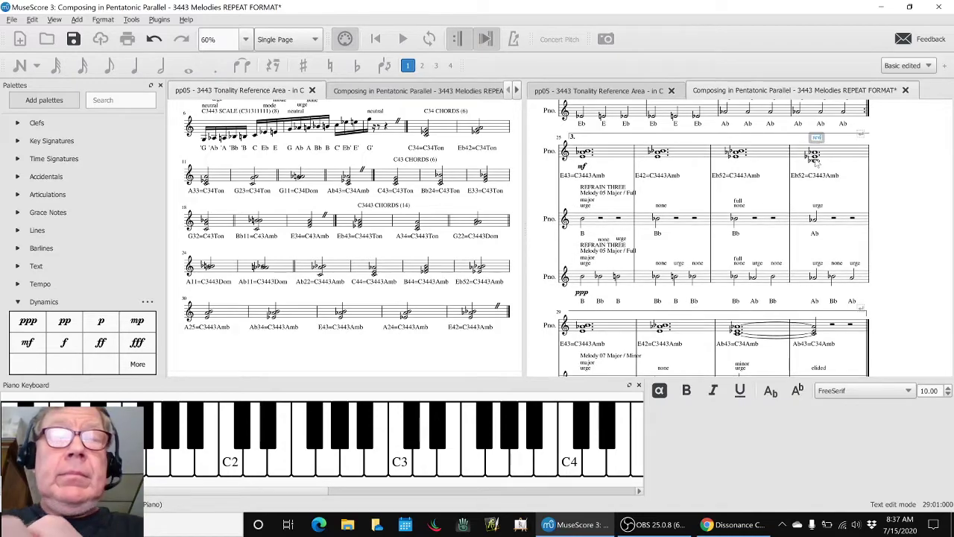
pyautogui.write('ated')
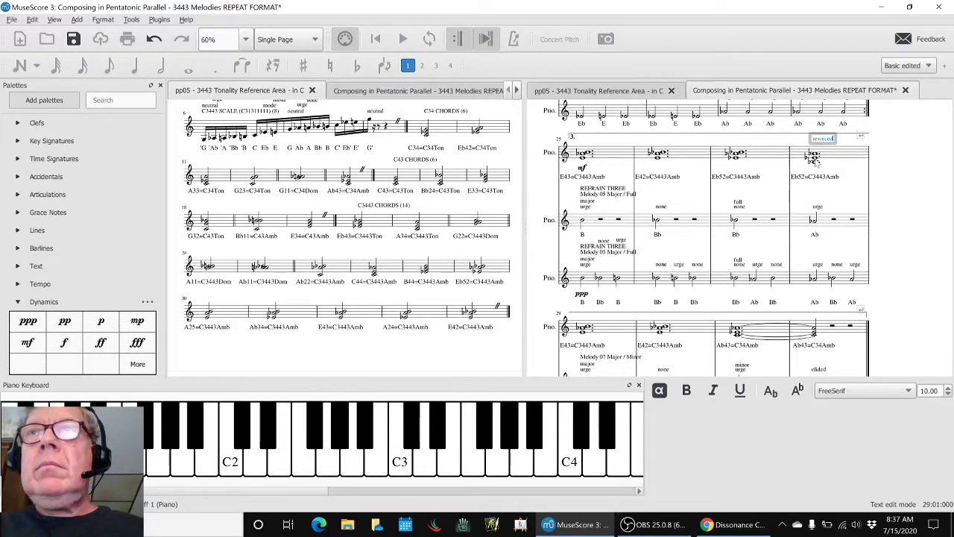
pyautogui.press('Escape')
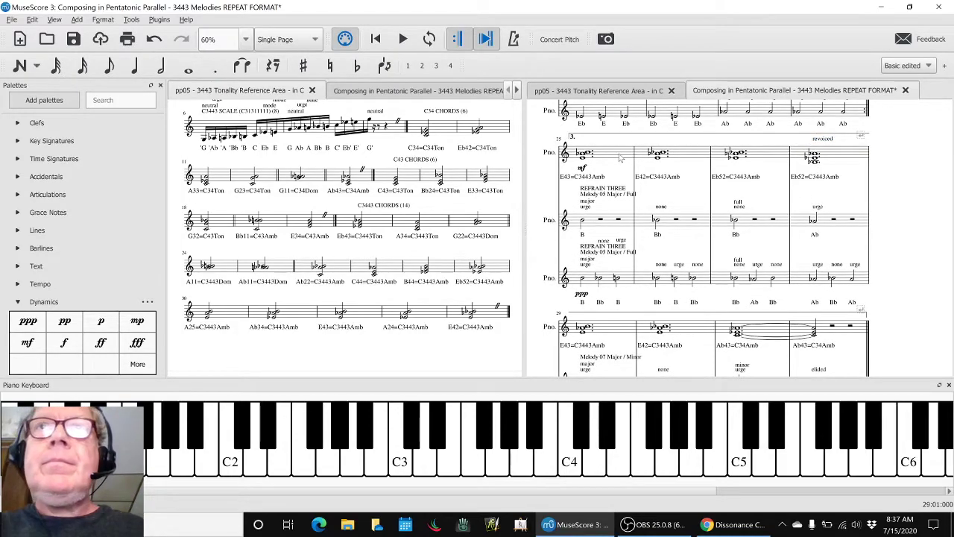
pyautogui.click(619, 157)
pyautogui.press('space')
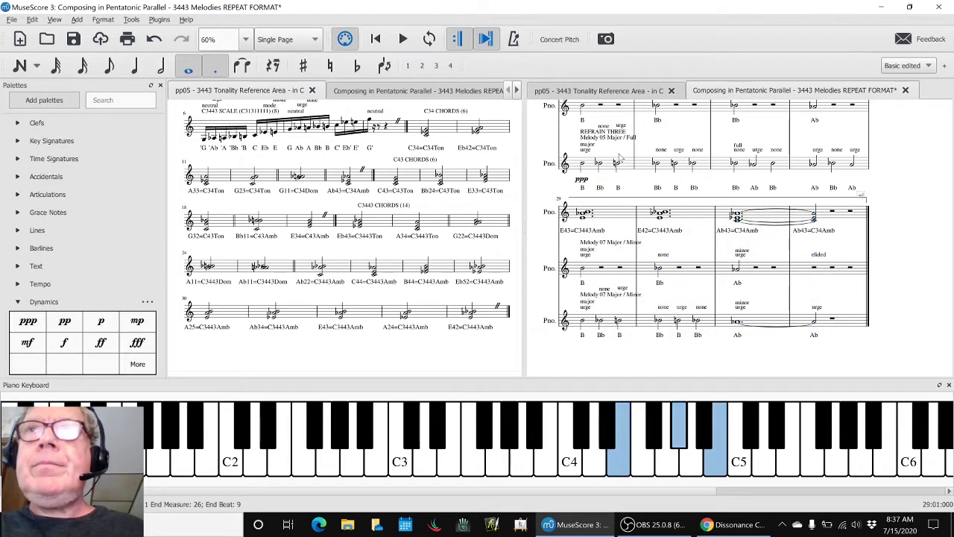
# Step: Save the score and delete the mf dynamic under measure 25
pyautogui.hotkey('ctrl', 's')
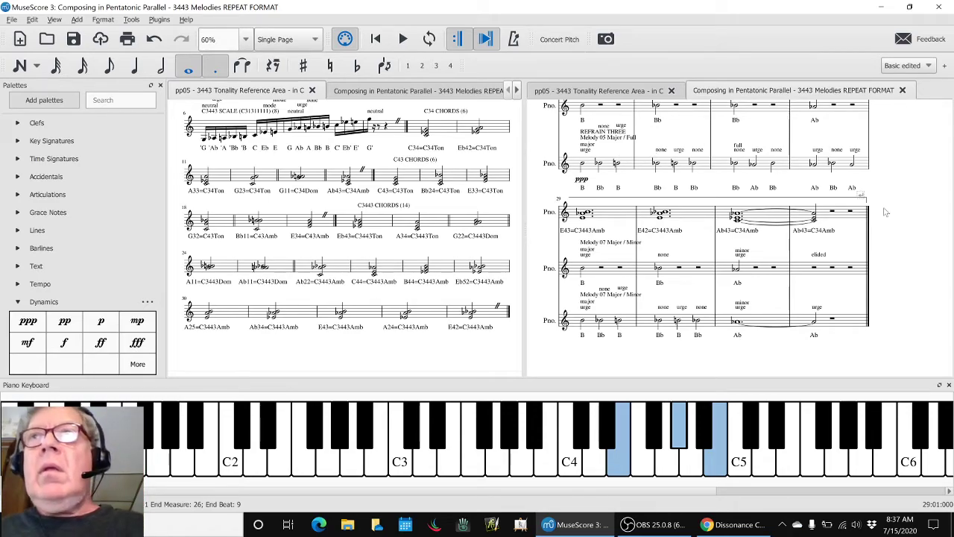
pyautogui.scroll(3, 887, 210)
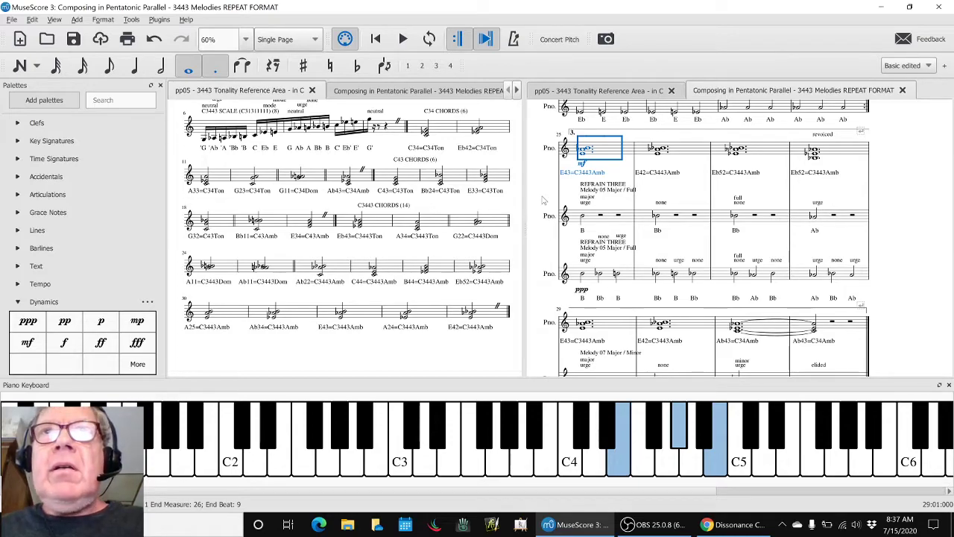
pyautogui.press('Escape')
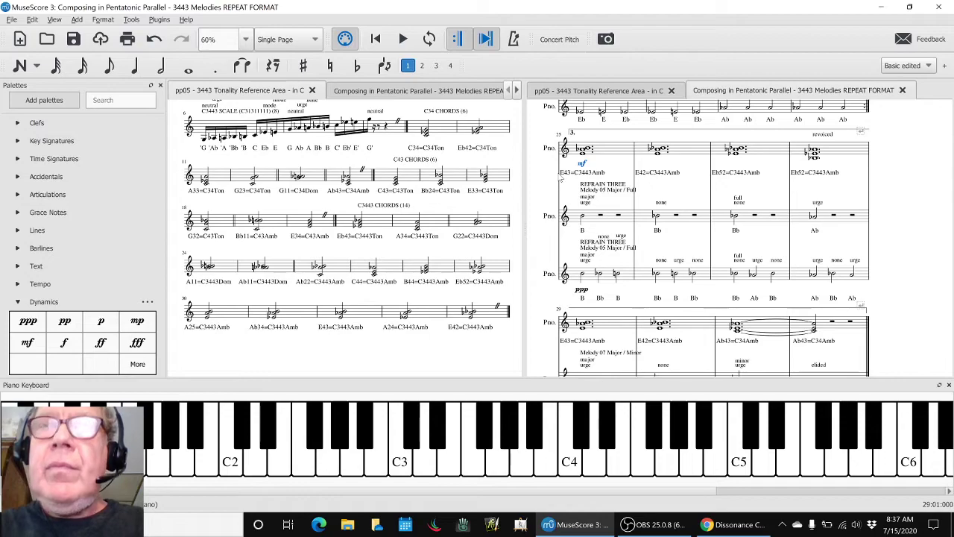
pyautogui.press('Delete')
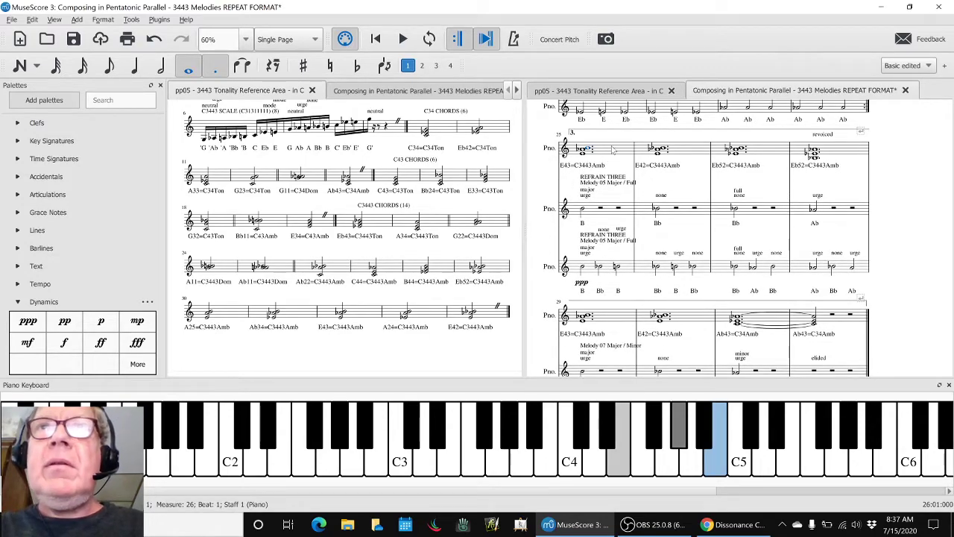
# Step: Select the first chord measures of Refrain Three and measure 29, then open the mixer
pyautogui.click(612, 149)
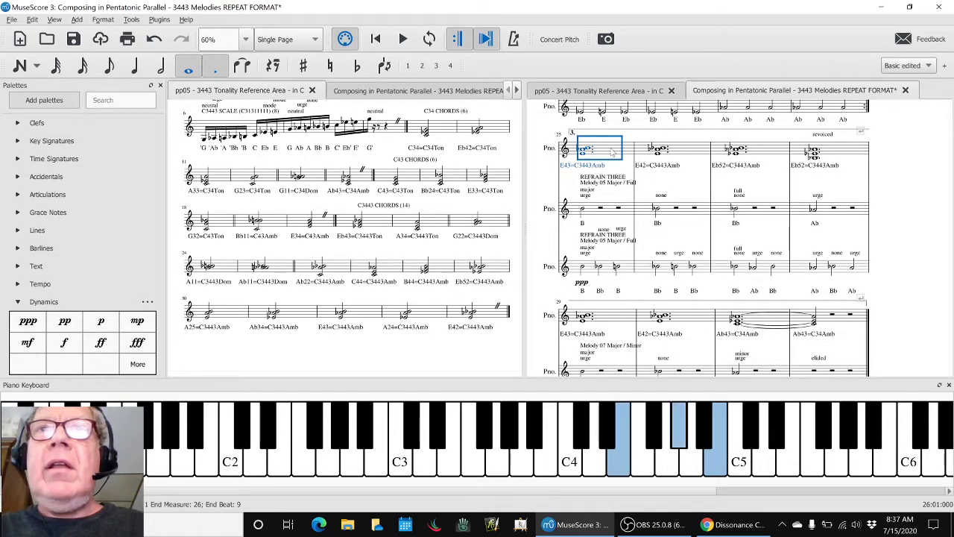
pyautogui.click(612, 319)
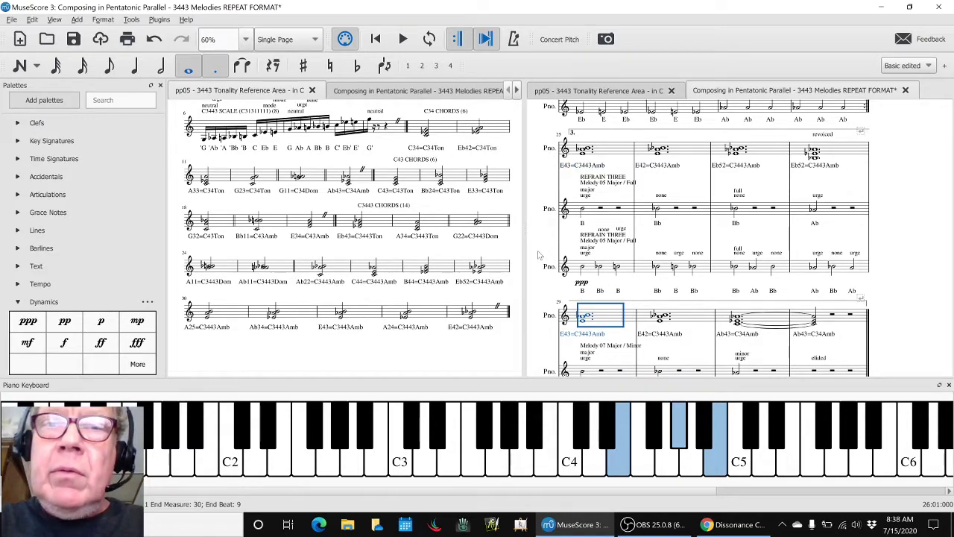
pyautogui.press('F10')
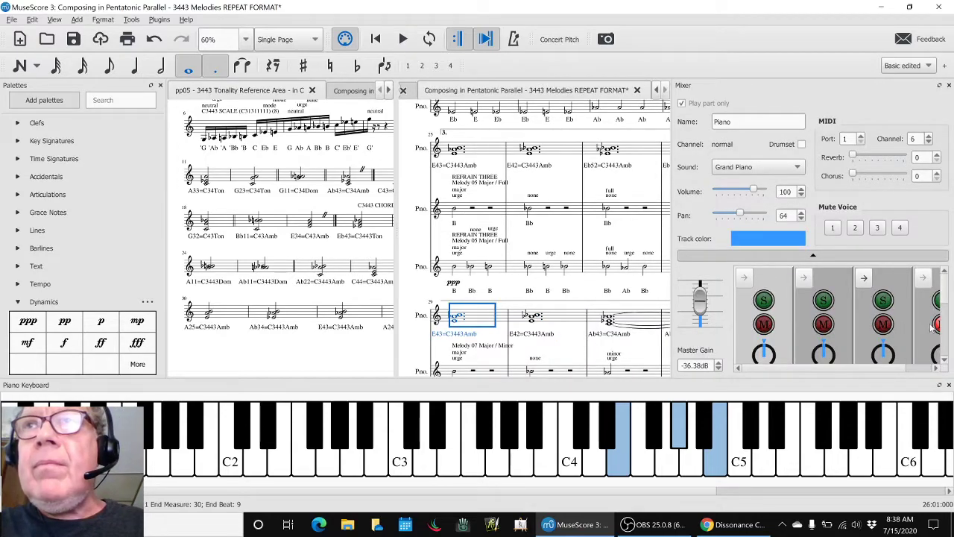
pyautogui.press('F10')
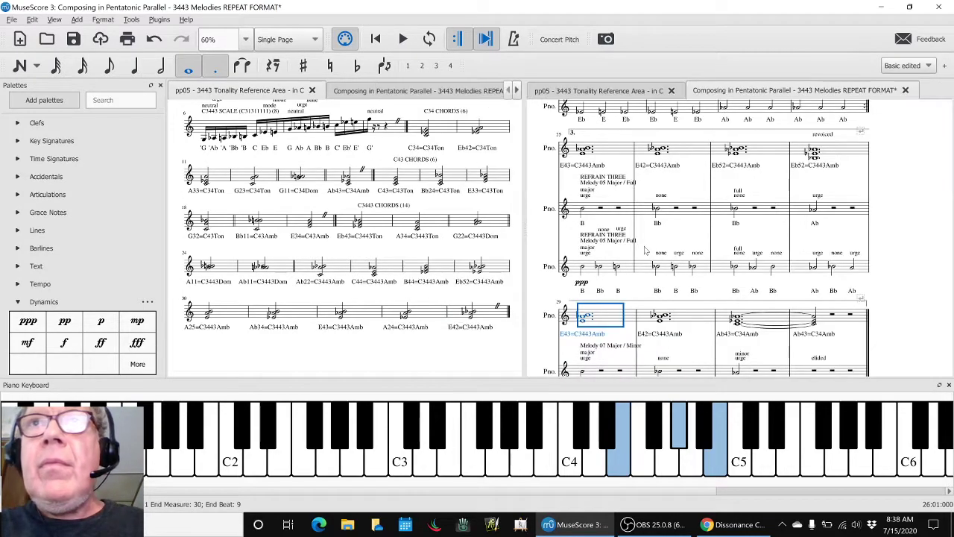
pyautogui.press('i')
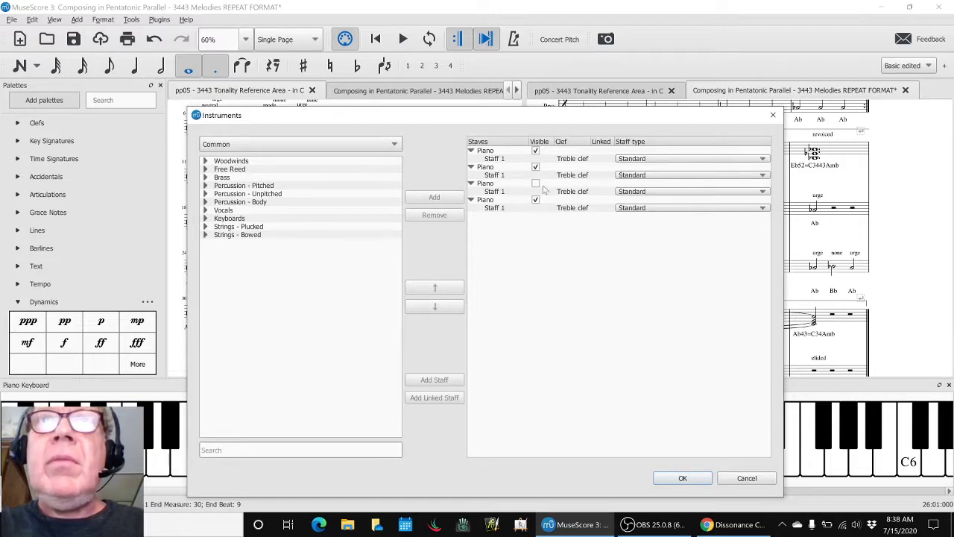
pyautogui.click(671, 477)
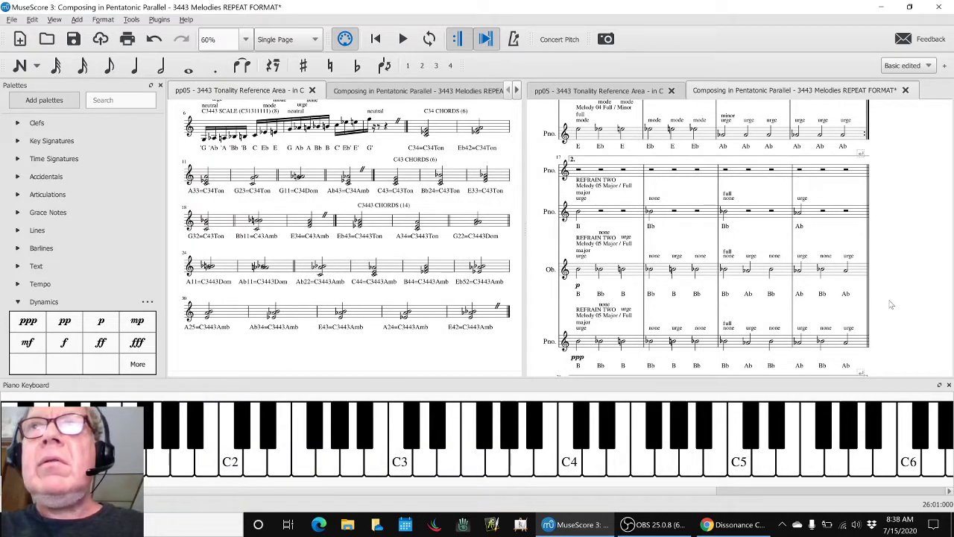
# Step: Return to the top of the score and play it back from the beginning
pyautogui.scroll(5, 889, 304)
pyautogui.scroll(5, 887, 303)
pyautogui.scroll(5, 884, 302)
pyautogui.scroll(5, 881, 302)
pyautogui.scroll(5, 881, 302)
pyautogui.scroll(2, 887, 301)
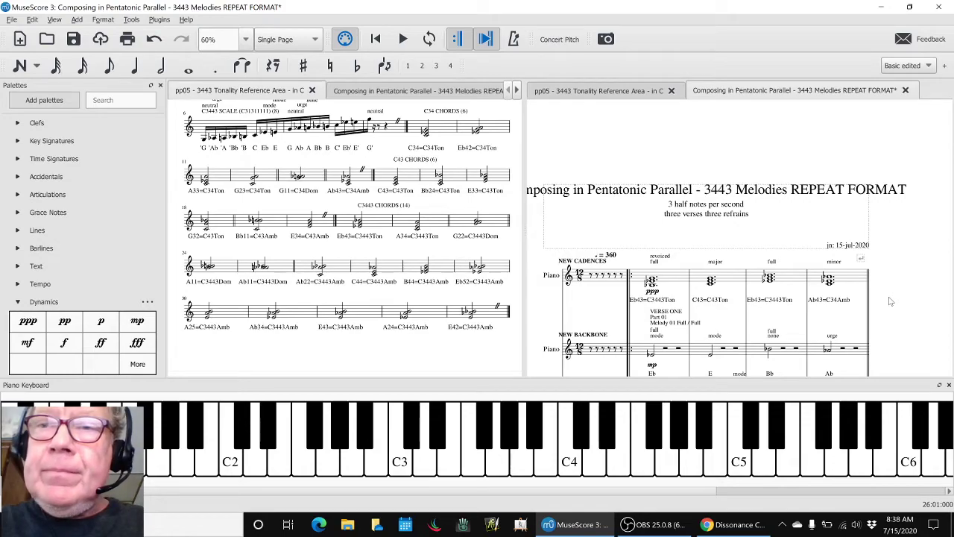
pyautogui.scroll(-2, 889, 301)
pyautogui.scroll(-3, 889, 301)
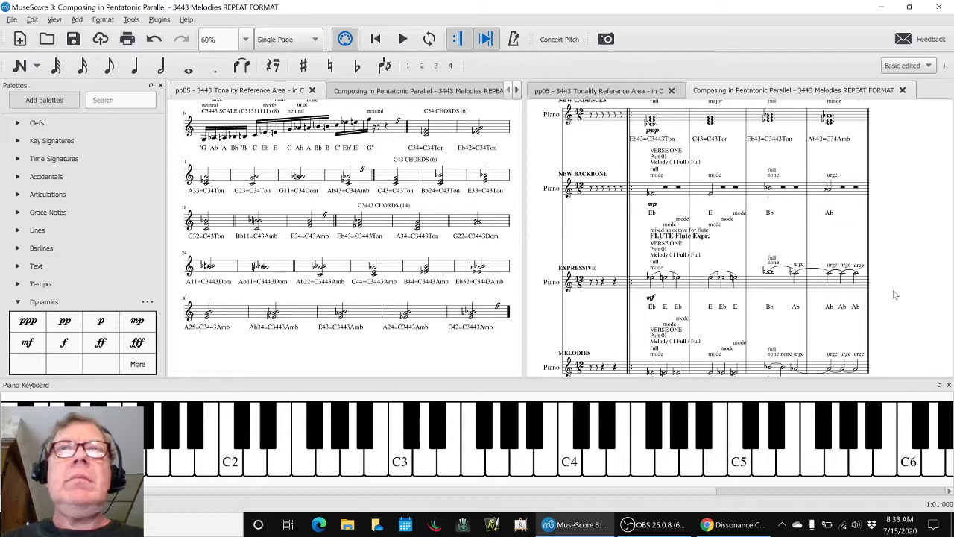
pyautogui.press('space')
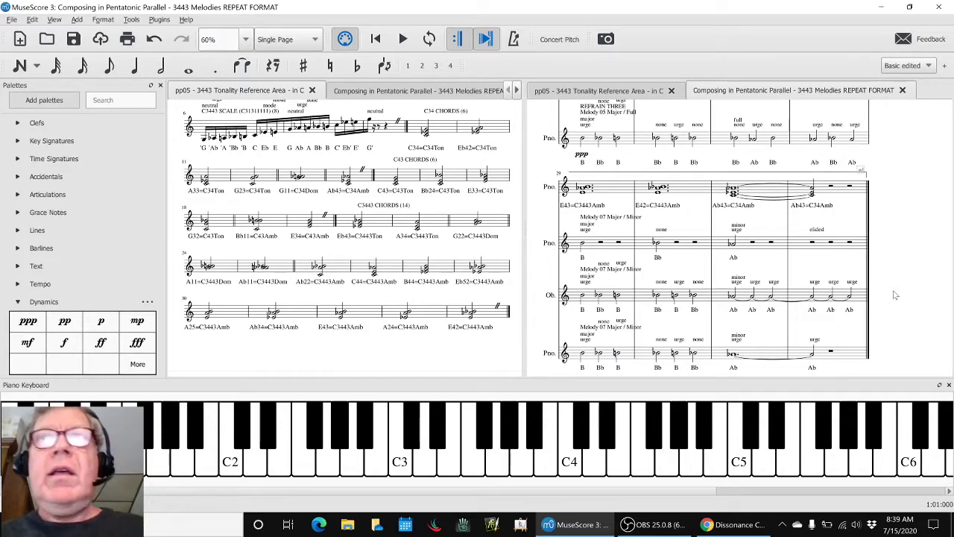
# Step: Scroll back through the score, select then deselect a top-staff measure, and switch to OBS
pyautogui.scroll(2, 913, 322)
pyautogui.scroll(2, 914, 298)
pyautogui.scroll(2, 915, 287)
pyautogui.scroll(2, 916, 281)
pyautogui.scroll(2, 916, 281)
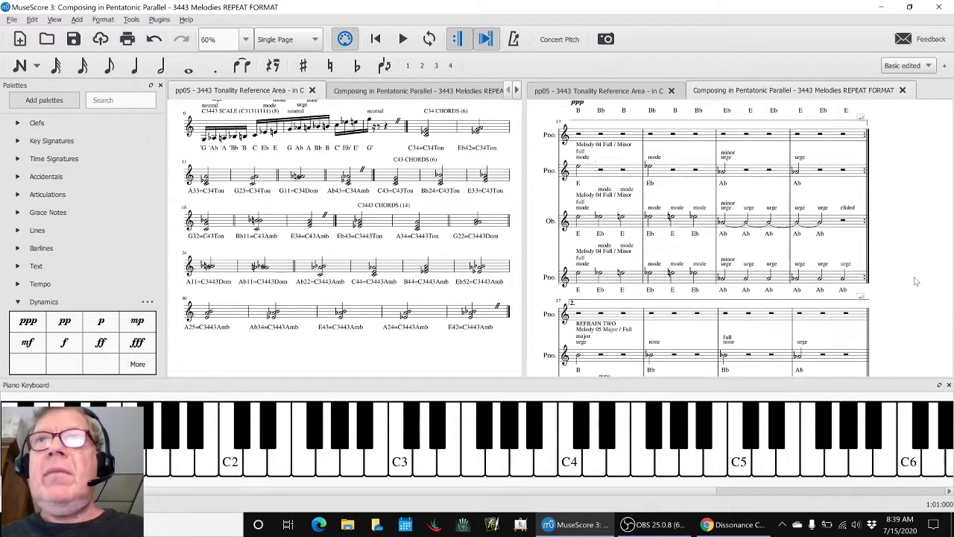
pyautogui.scroll(2, 916, 281)
pyautogui.scroll(2, 916, 281)
pyautogui.scroll(2, 916, 281)
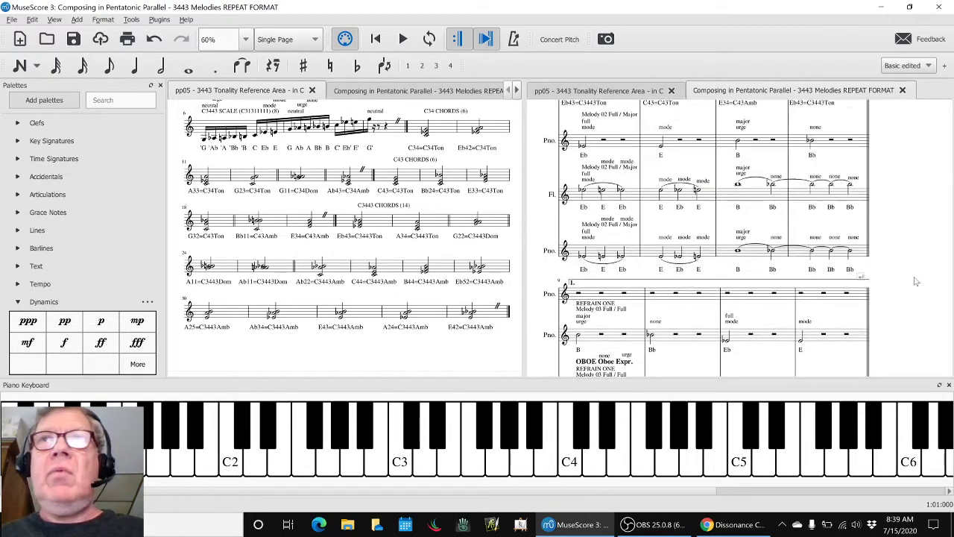
pyautogui.scroll(2, 916, 281)
pyautogui.scroll(2, 916, 281)
pyautogui.scroll(-2, 916, 281)
pyautogui.scroll(-1, 916, 281)
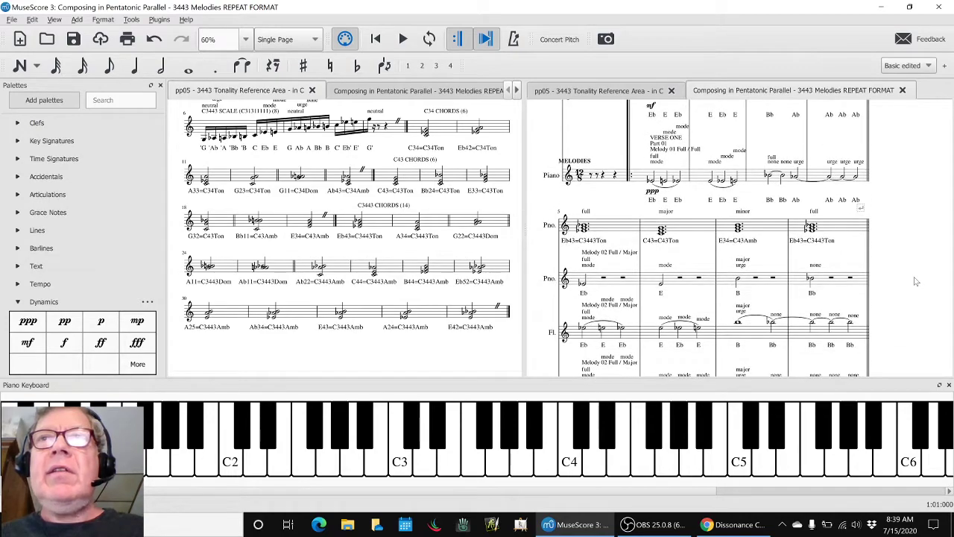
pyautogui.scroll(-3, 916, 281)
pyautogui.scroll(-3, 916, 281)
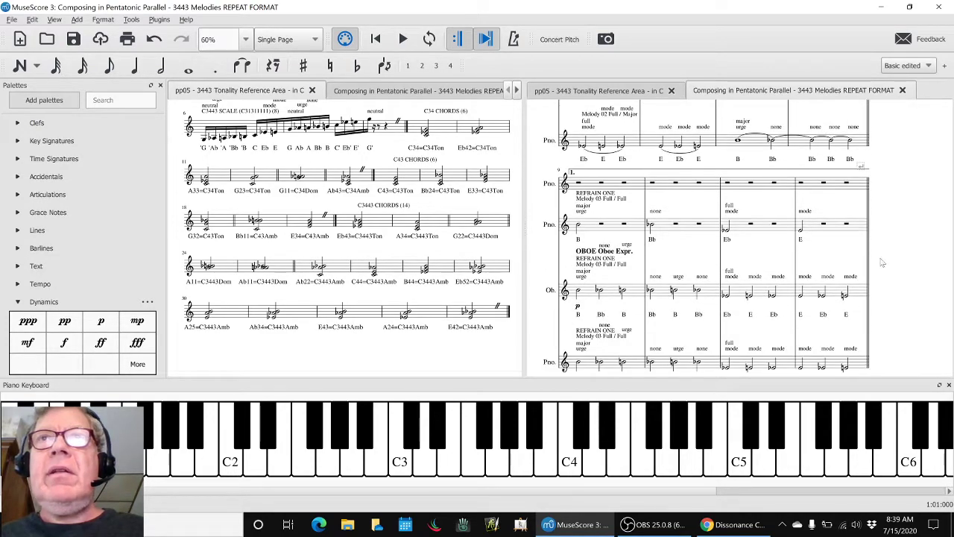
pyautogui.click(668, 191)
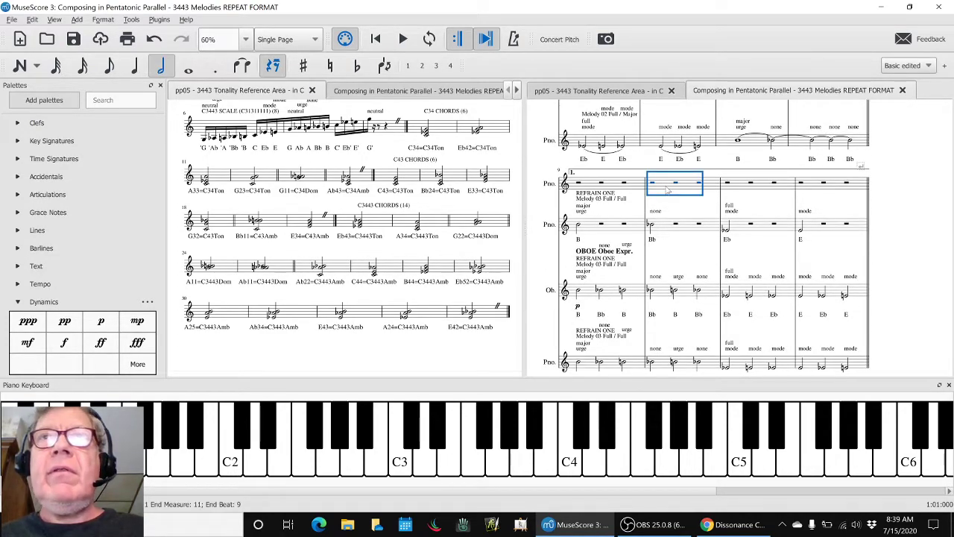
pyautogui.scroll(-5, 674, 287)
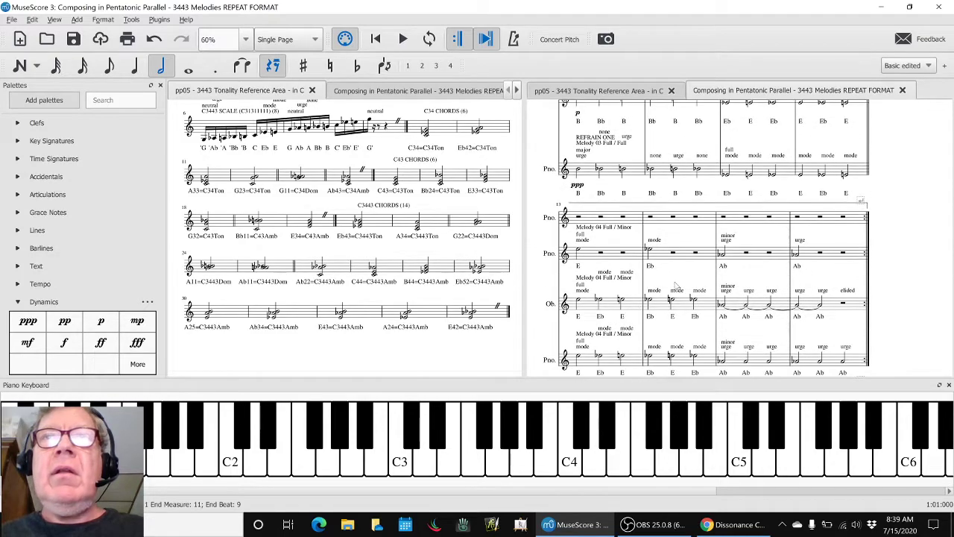
pyautogui.scroll(-3, 674, 286)
pyautogui.click(914, 289)
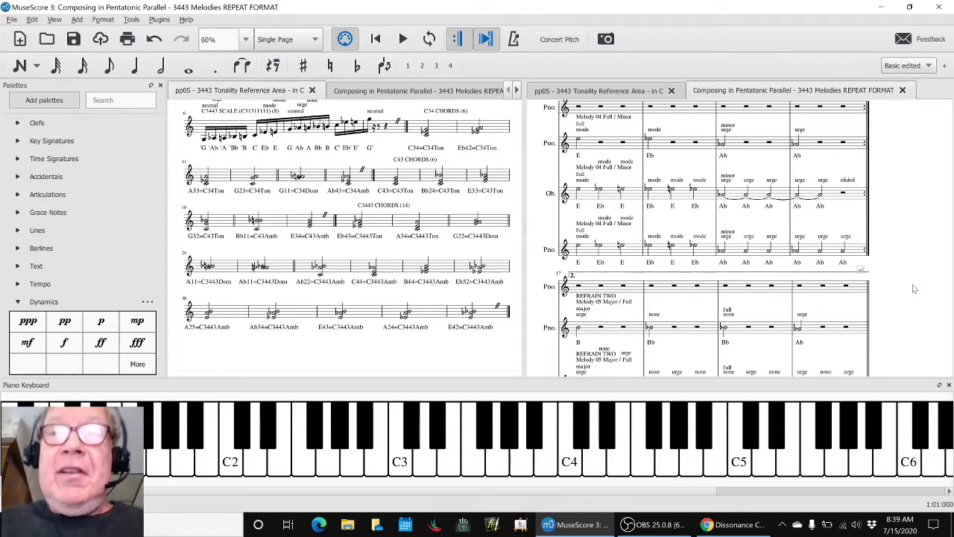
pyautogui.hotkey('alt', 'Tab')
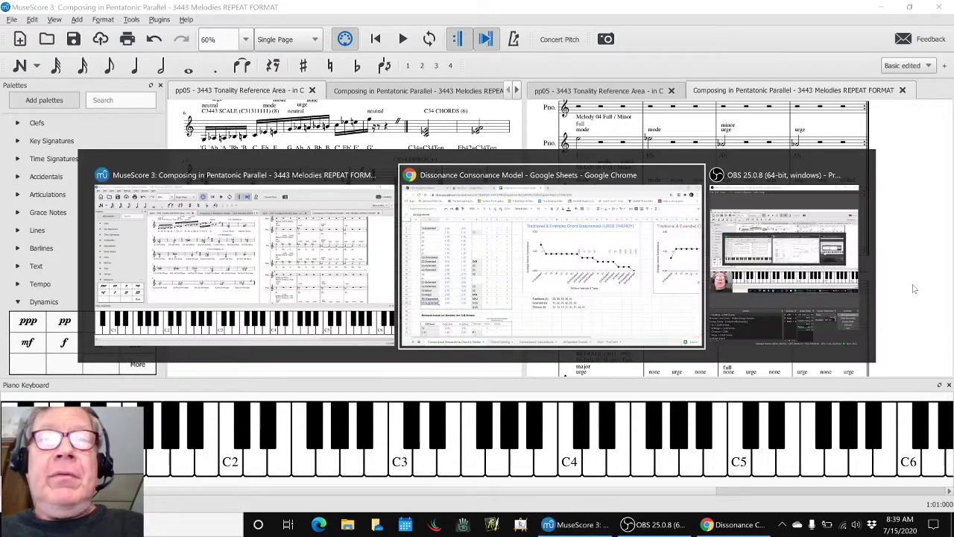
pyautogui.hotkey('alt', 'Tab')
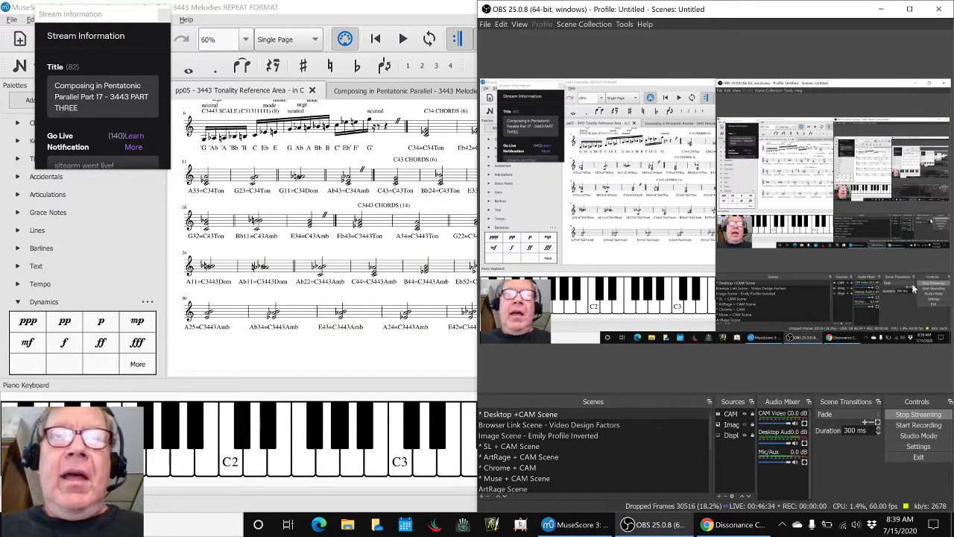